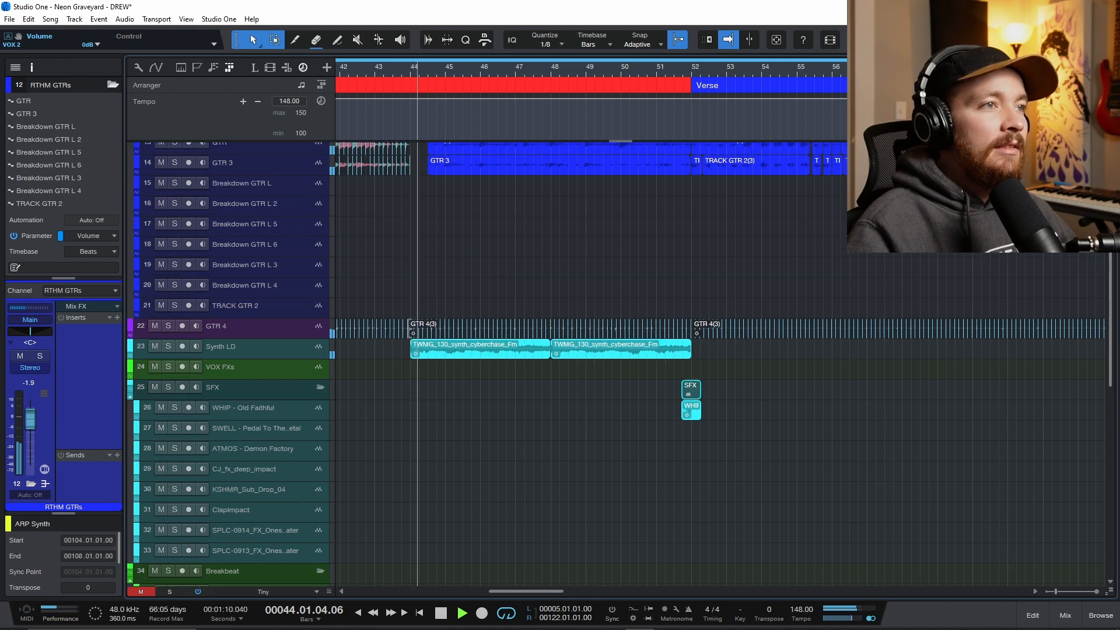
# - Solo the Synth LD track and play the chorus section from bar 44 to hear it on its own
pyautogui.scroll(6, 548, 335)
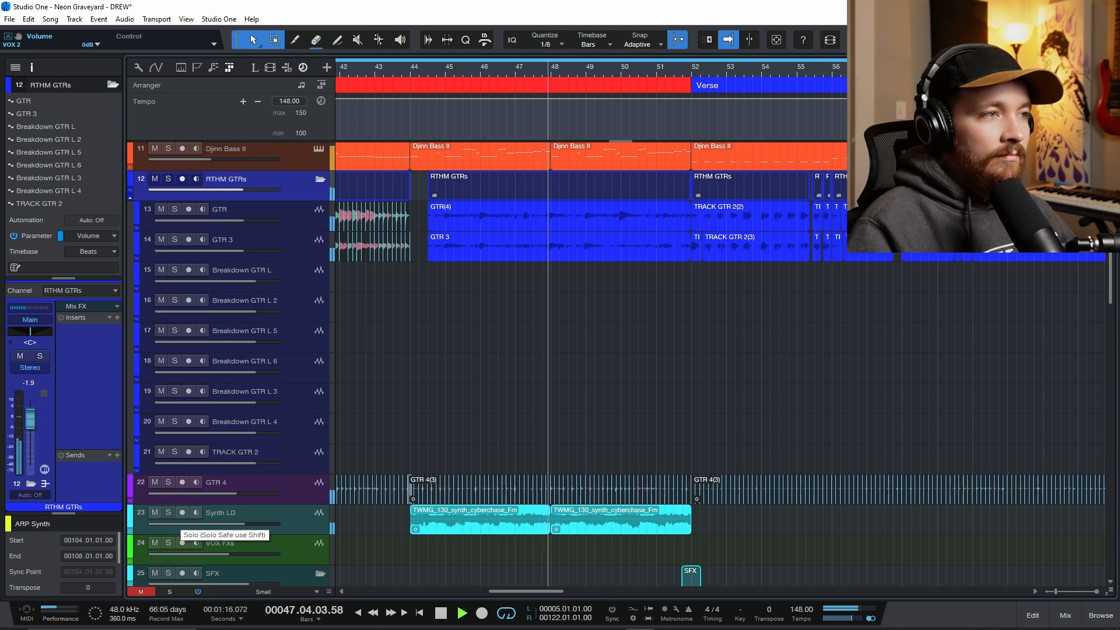
pyautogui.click(168, 512)
pyautogui.press('space')
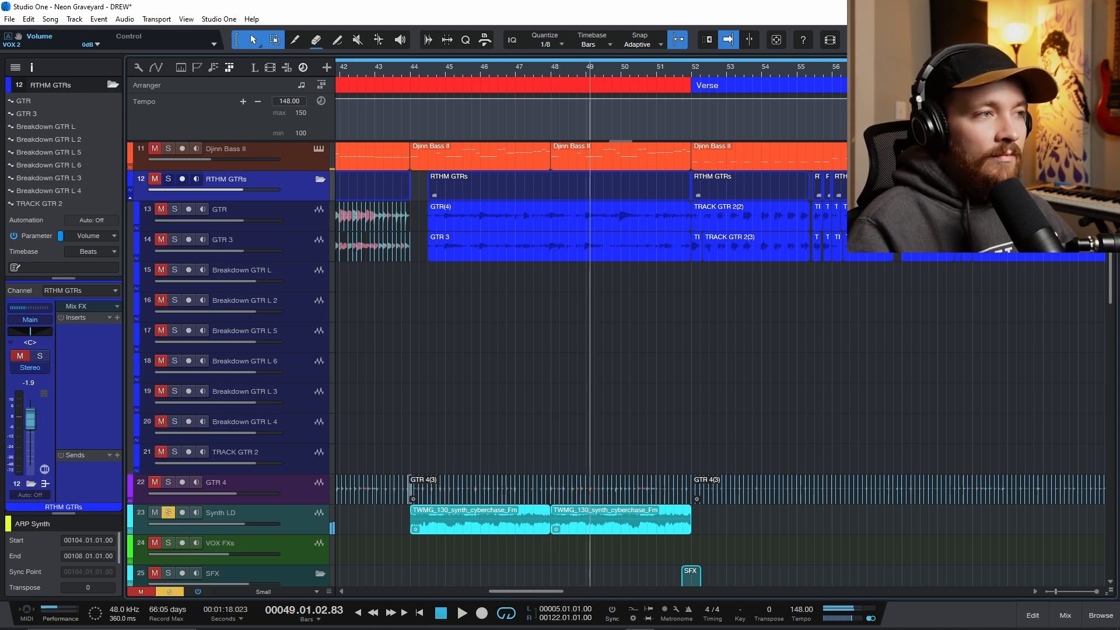
pyautogui.click(411, 68)
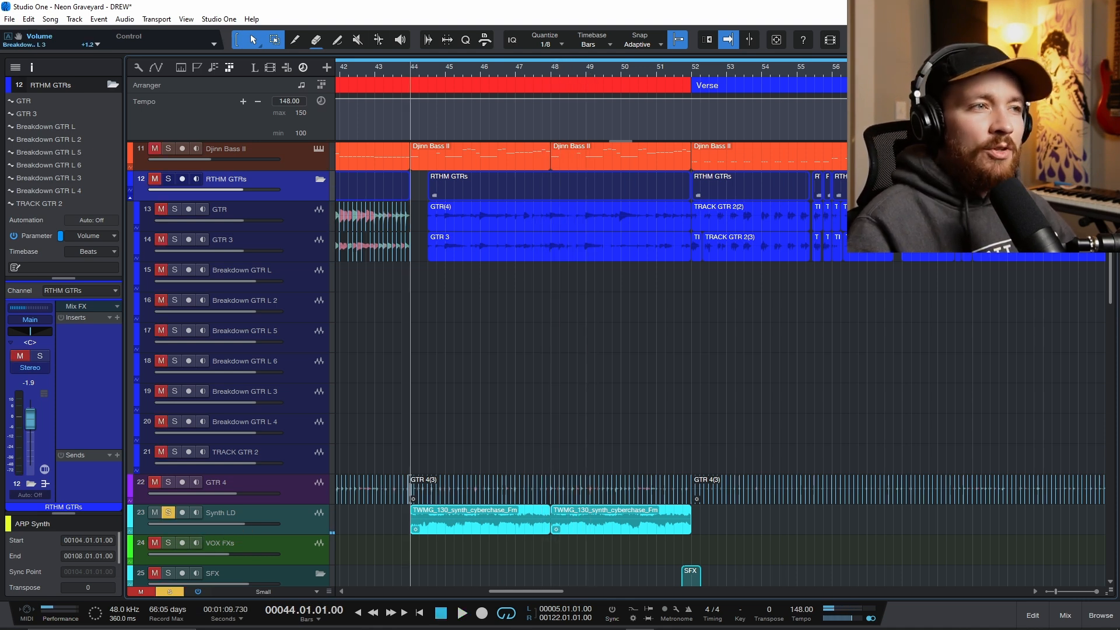
pyautogui.click(233, 514)
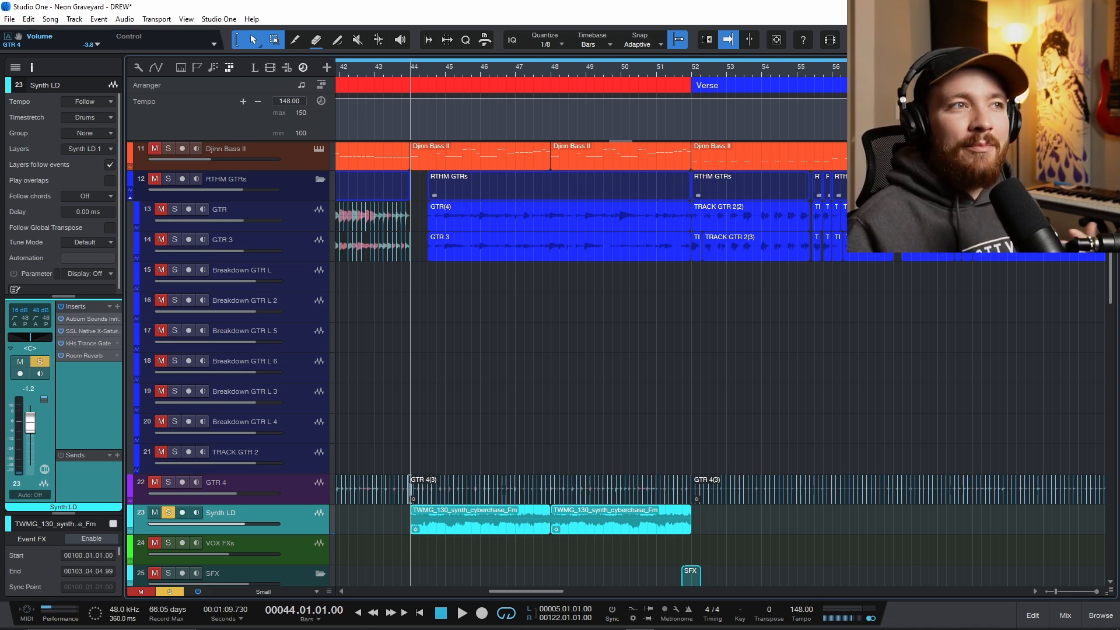
pyautogui.scroll(2, 454, 424)
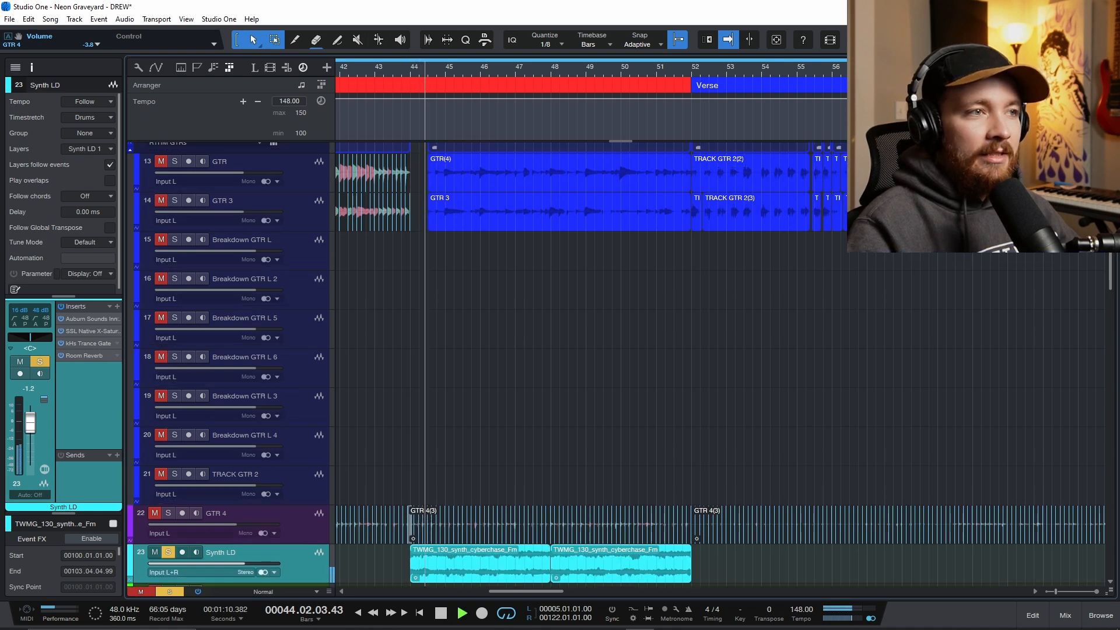
pyautogui.scroll(-1, 454, 424)
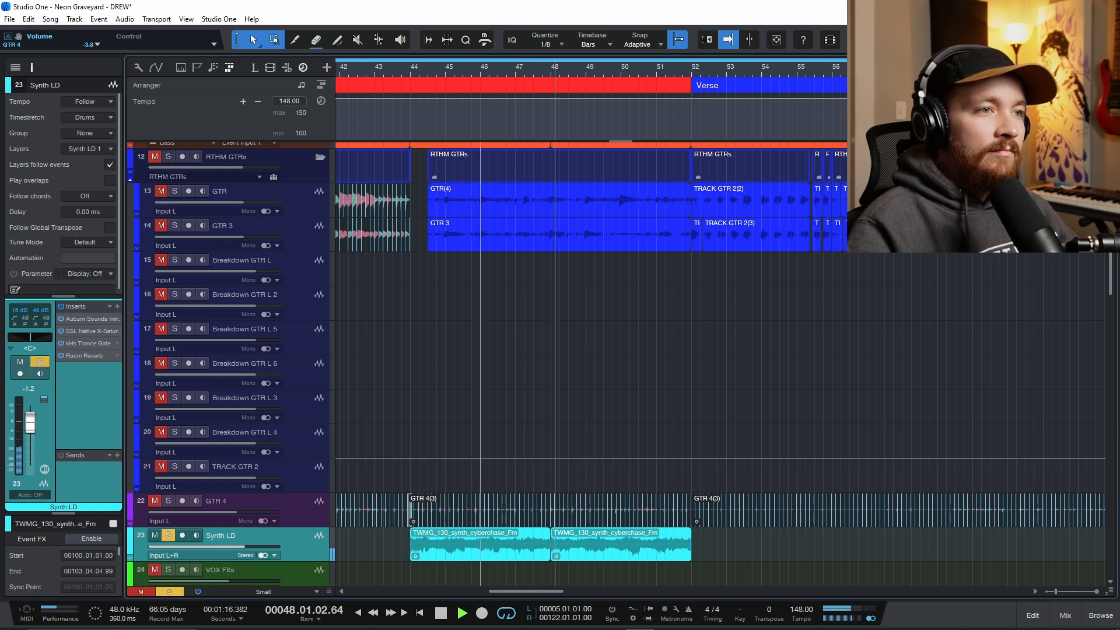
pyautogui.press('space')
# - Switch the solo from Synth LD to the RTHM GTRs folder and play the same section, leaving the folder selected
pyautogui.press('s')
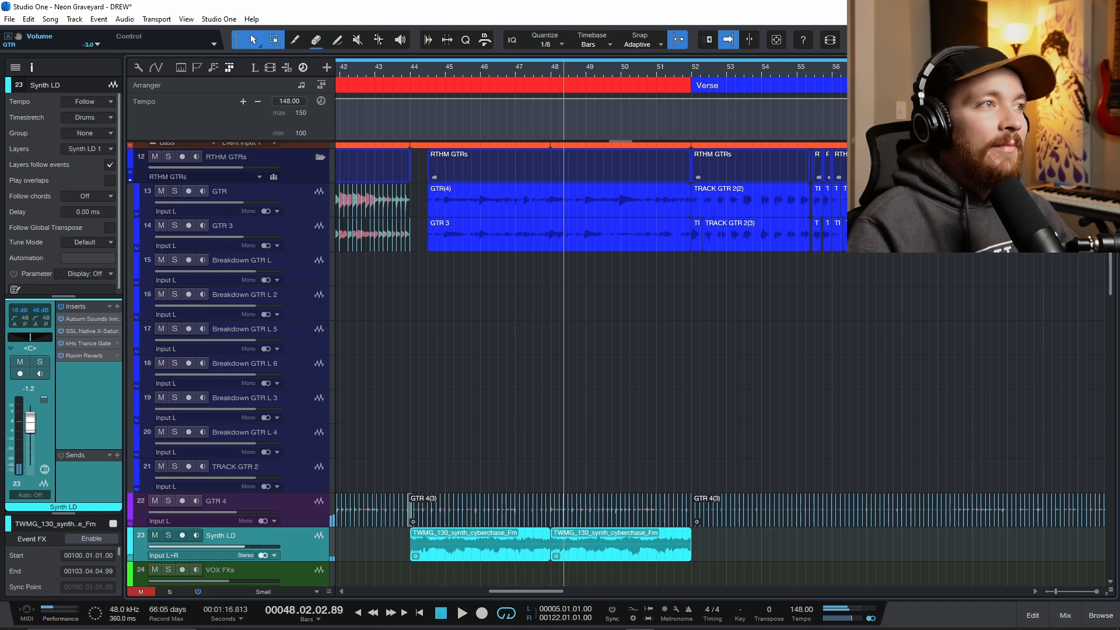
pyautogui.click(168, 157)
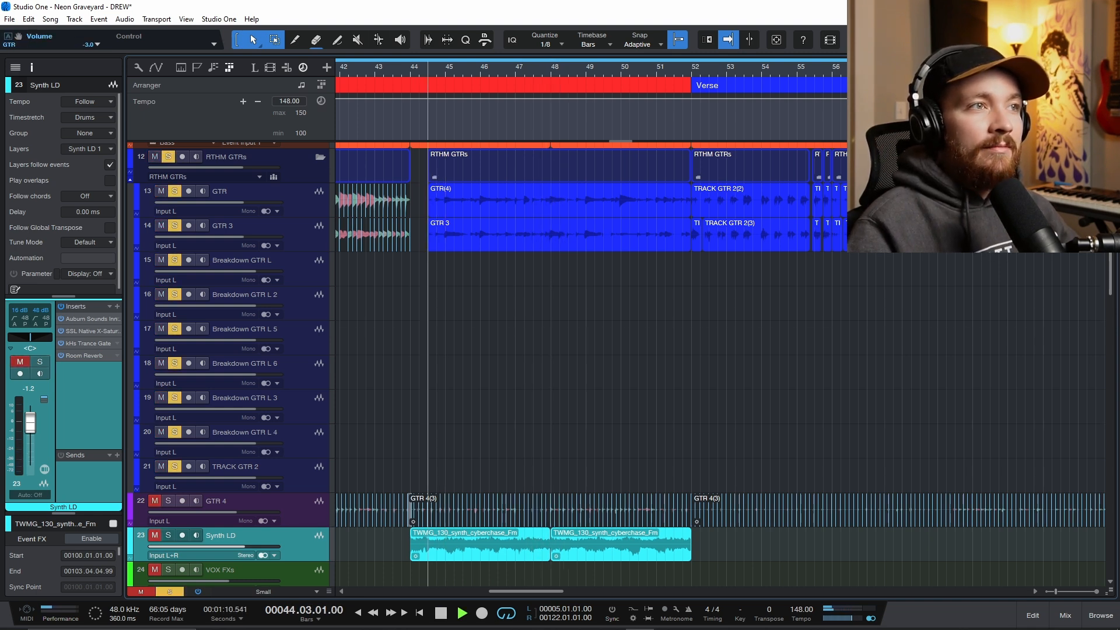
pyautogui.scroll(2, 463, 384)
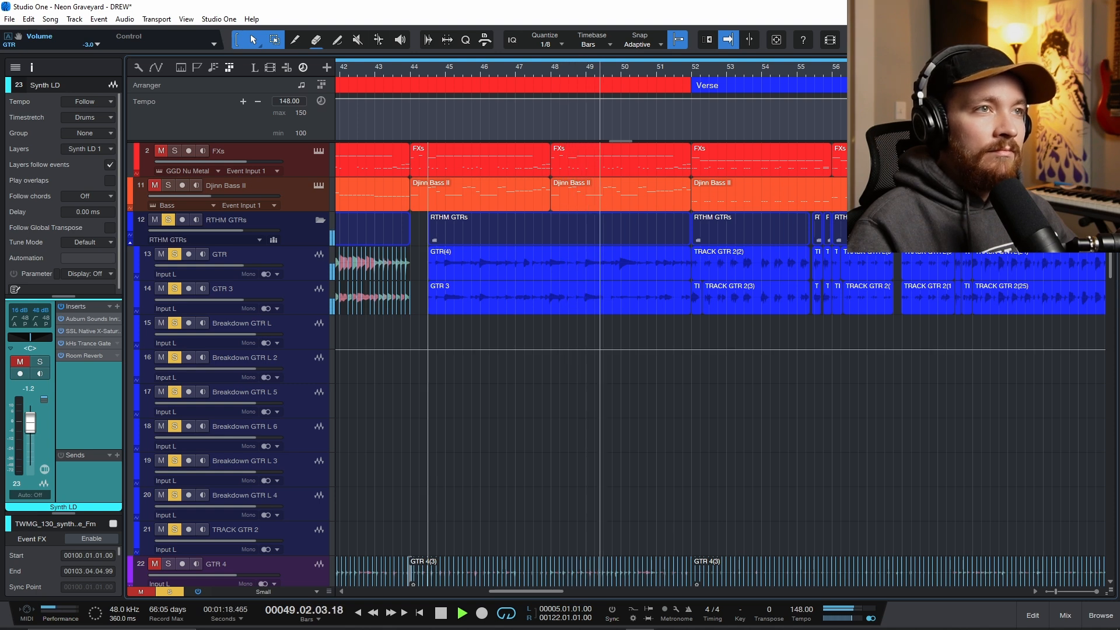
pyautogui.press('space')
pyautogui.click(292, 221)
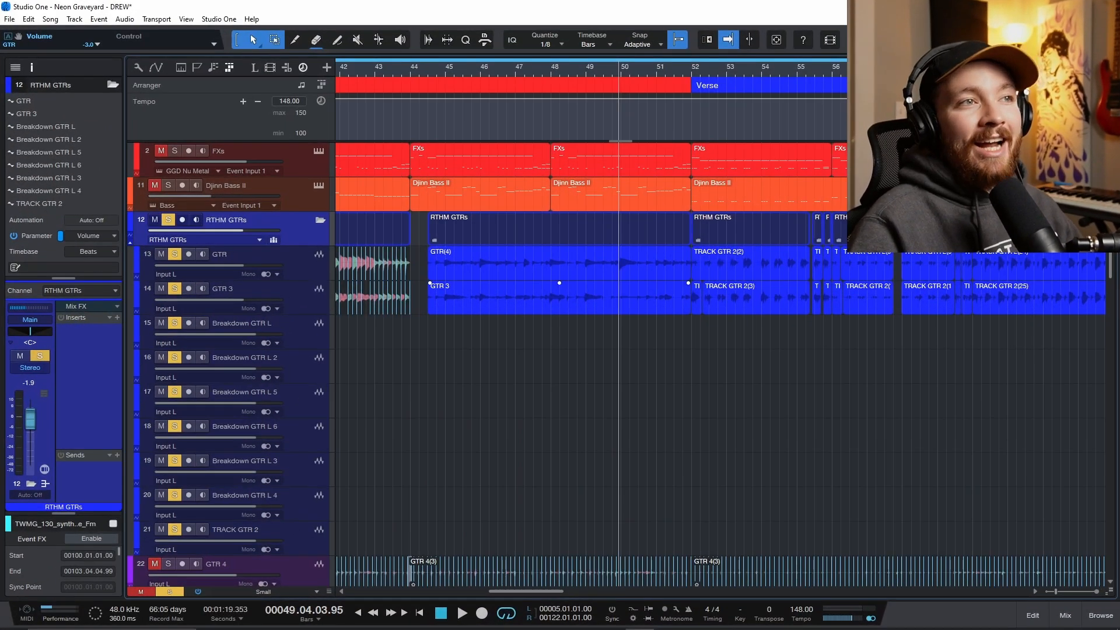
# - Bounce the GTR(4) guitar event on track 13 to a new track so its processed waveform can be viewed
pyautogui.scroll(6, 560, 299)
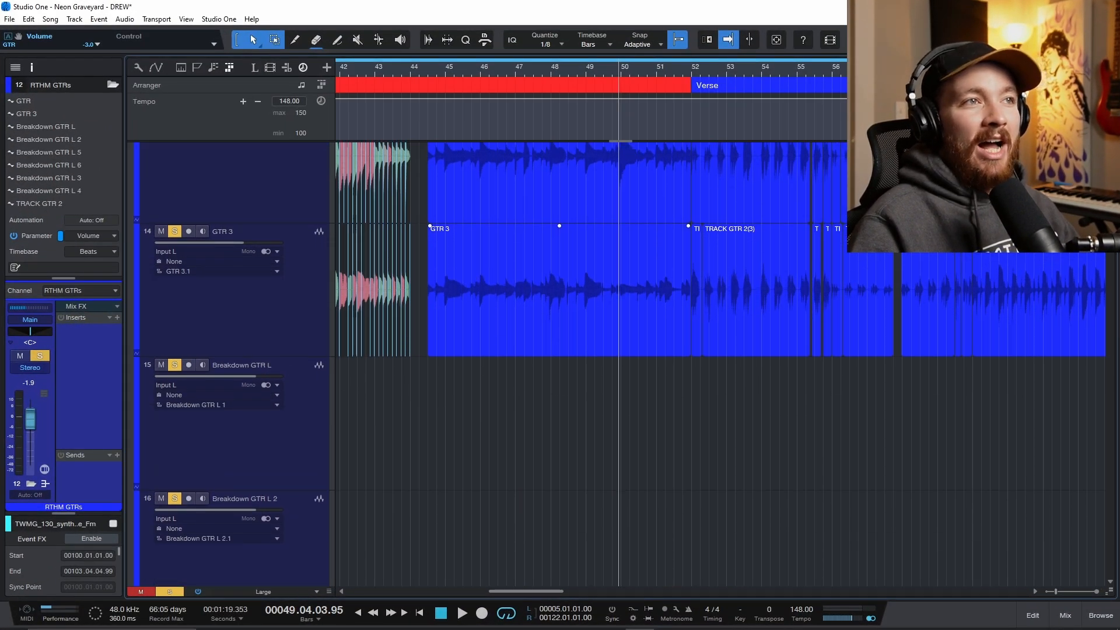
pyautogui.scroll(3, 560, 299)
pyautogui.scroll(2, 512, 362)
pyautogui.scroll(5, 511, 362)
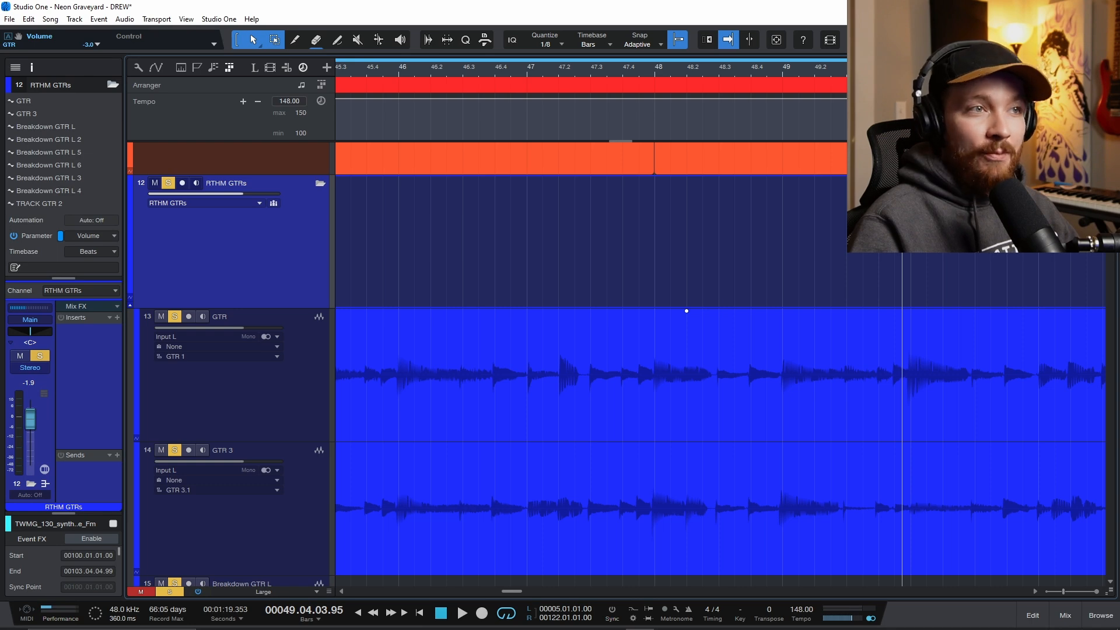
pyautogui.scroll(-5, 512, 362)
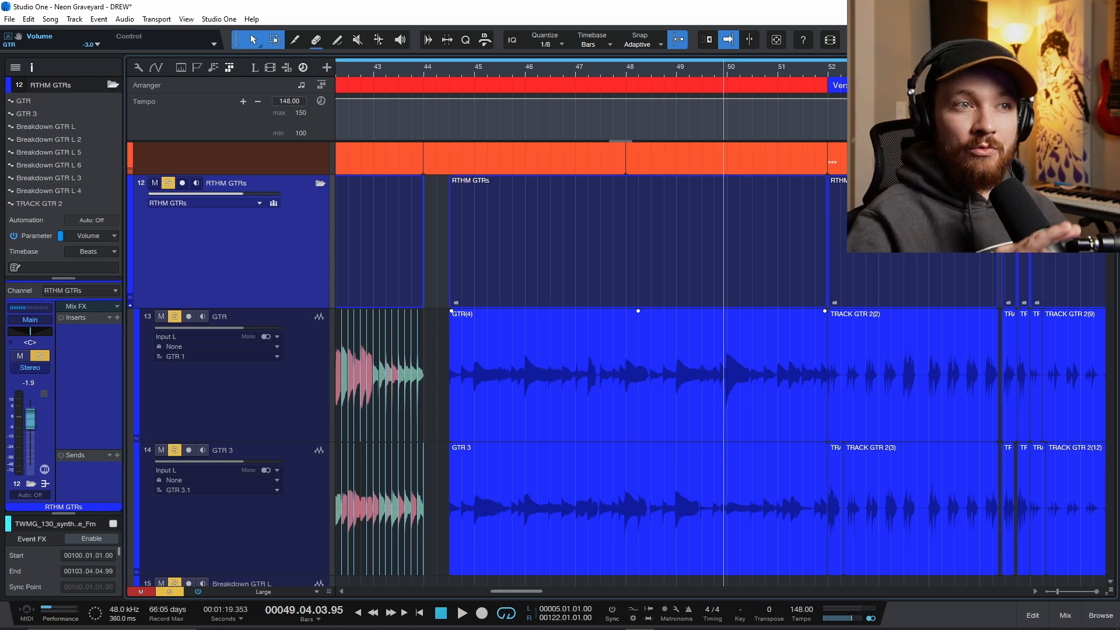
pyautogui.click(639, 400)
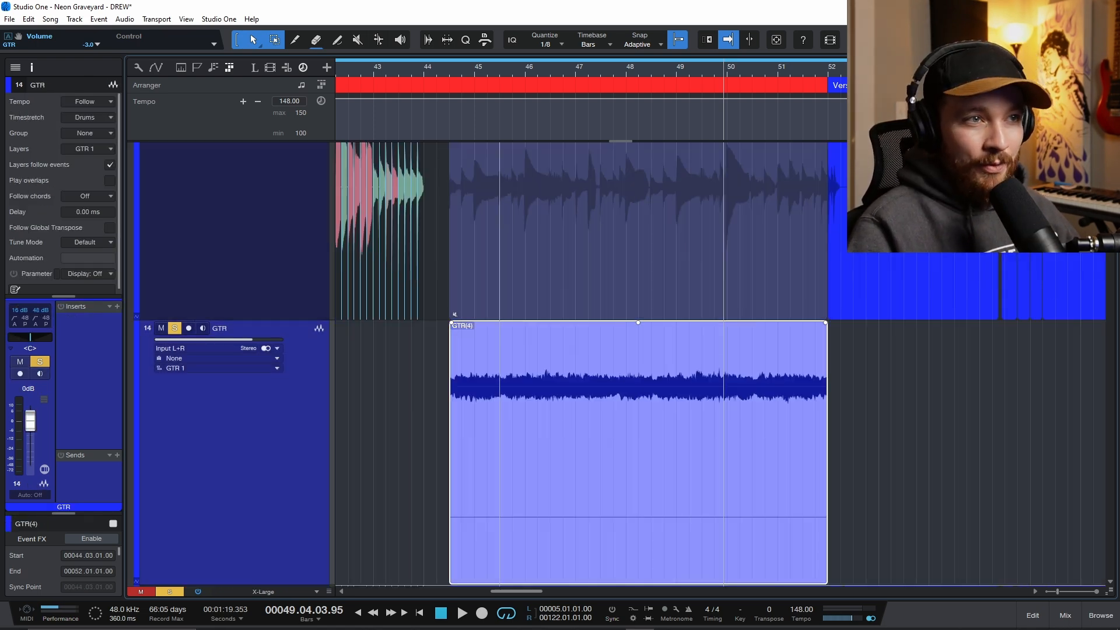
# - Compare the bounced GTR(4) waveform with the original guitar recording, and undo the bounce
pyautogui.scroll(-2, 500, 373)
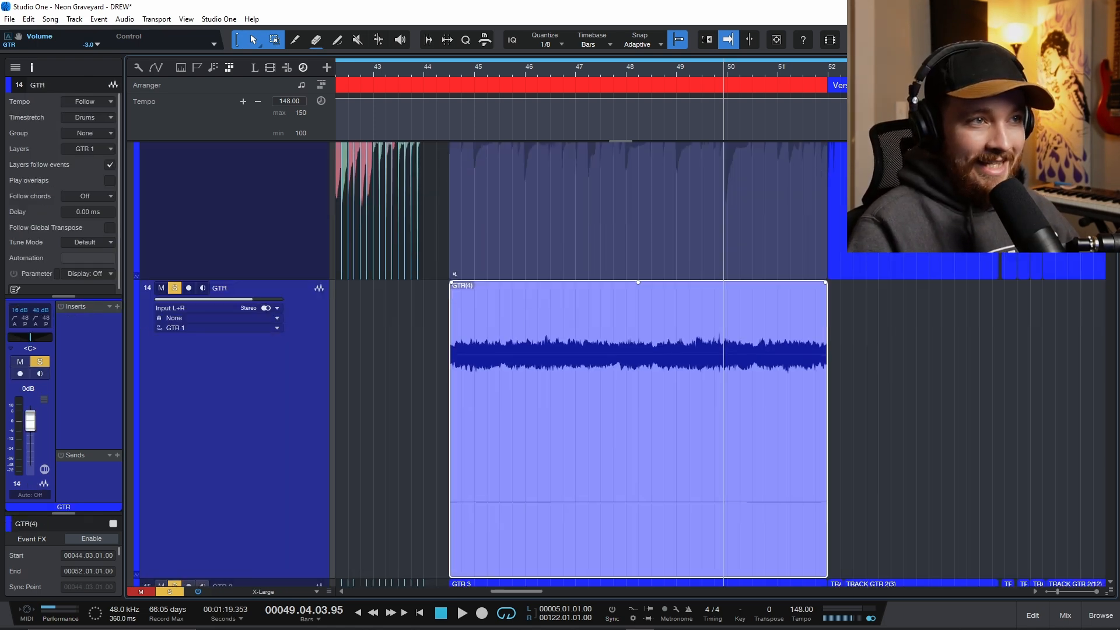
pyautogui.scroll(4, 576, 373)
pyautogui.scroll(-5, 577, 373)
pyautogui.scroll(-3, 701, 373)
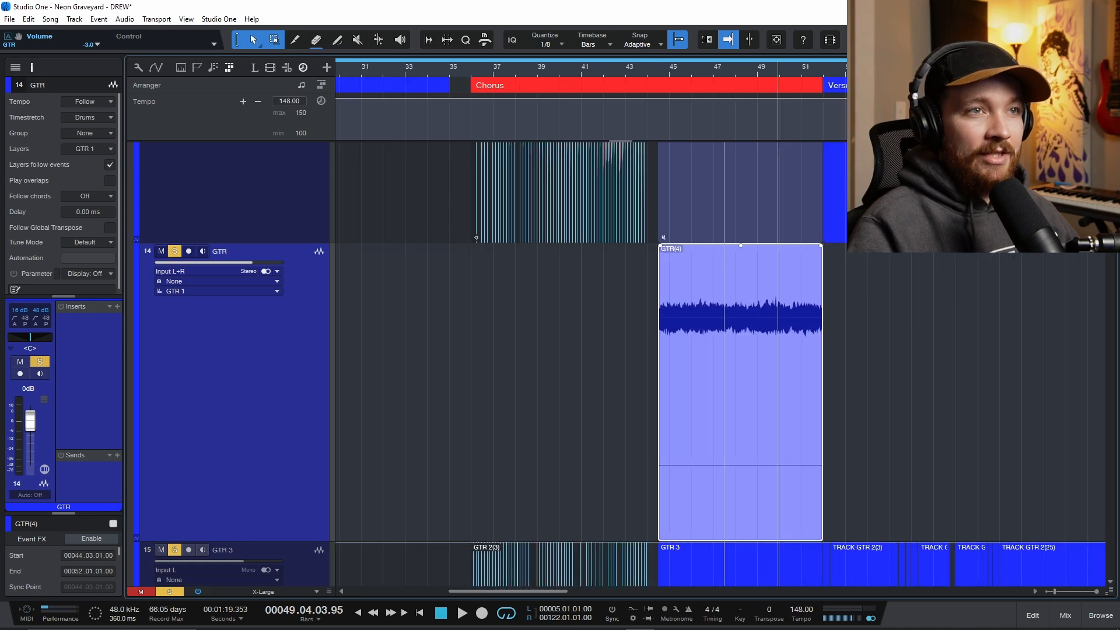
pyautogui.scroll(5, 703, 374)
pyautogui.hscroll(4, 584, 373)
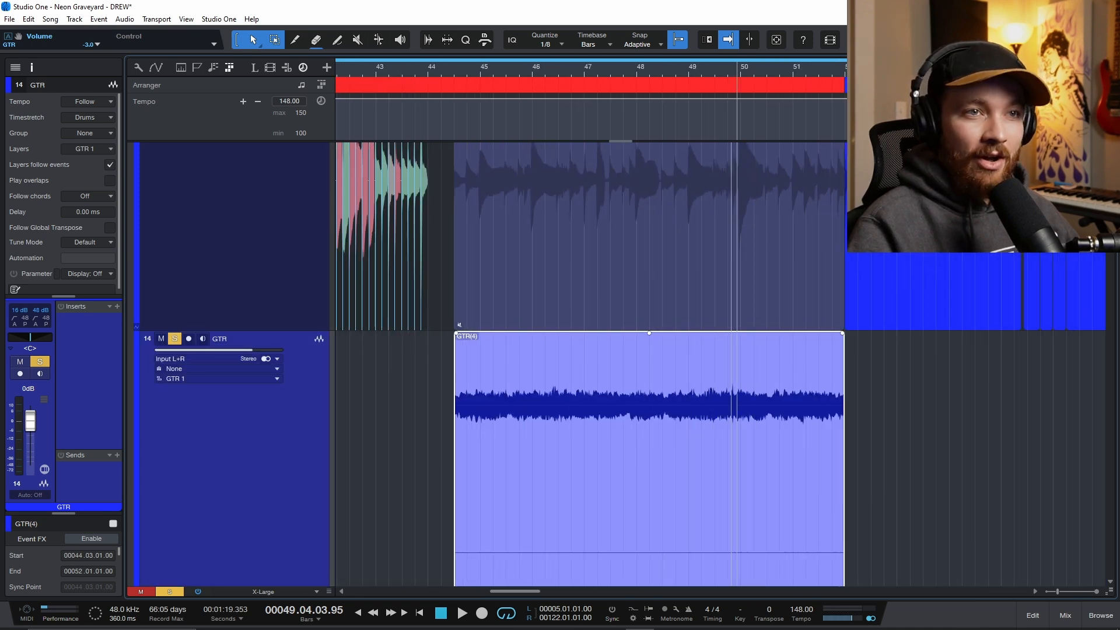
pyautogui.scroll(1, 584, 373)
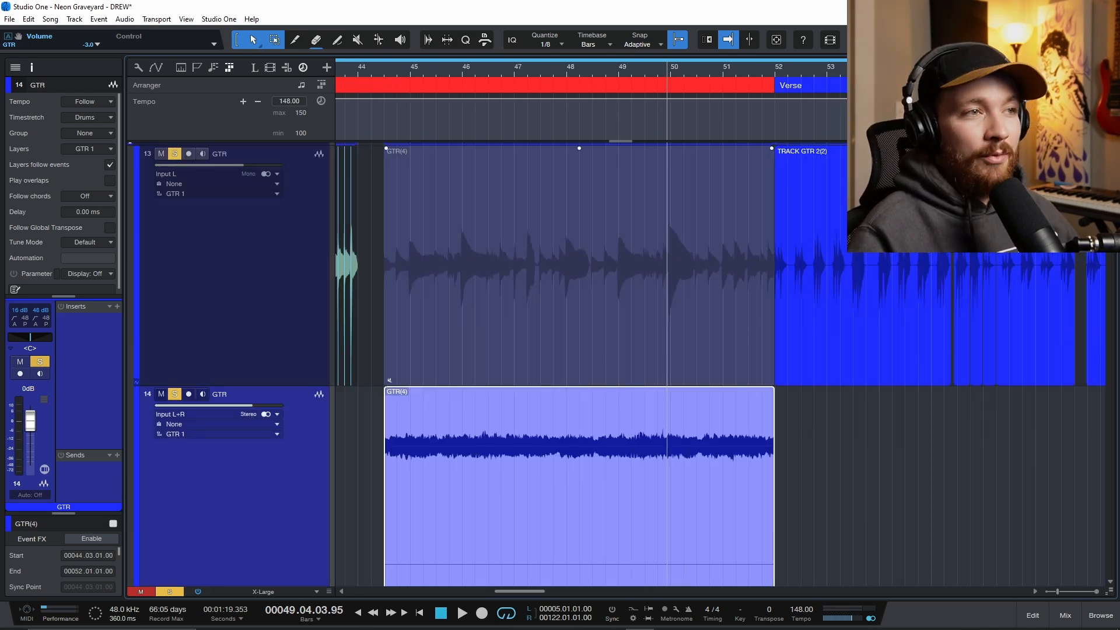
pyautogui.scroll(2, 583, 374)
pyautogui.scroll(-4, 584, 374)
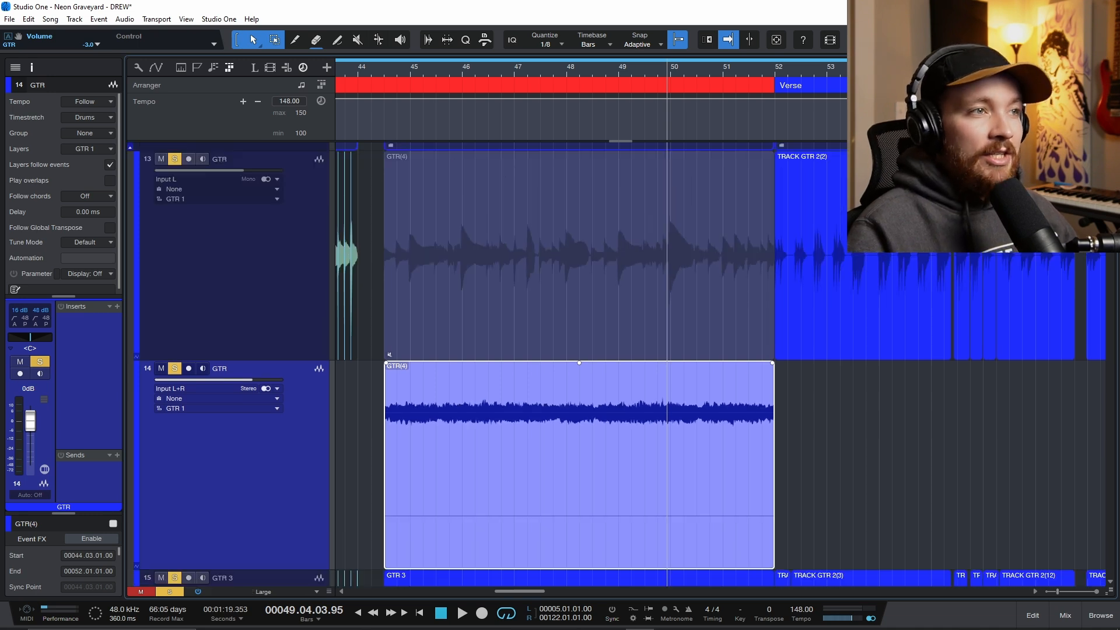
pyautogui.hotkey('shift', 't')
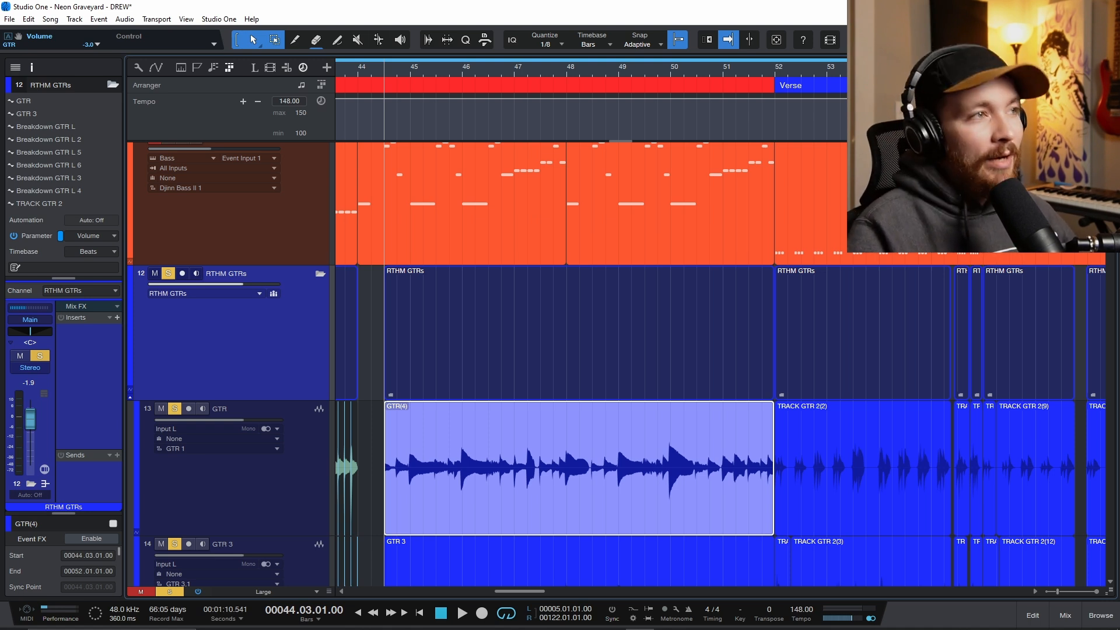
# - Insert the SSL X-Limit plug-in on the RTHM GTRs bus and move its window aside
pyautogui.click(117, 318)
pyautogui.write('x2')
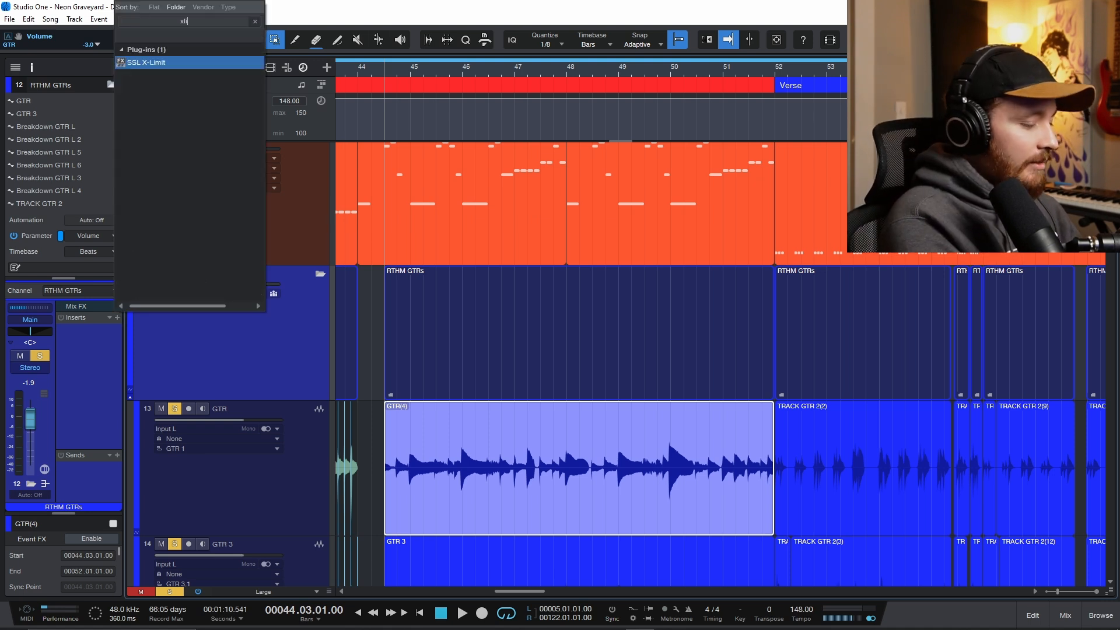
pyautogui.press('Return')
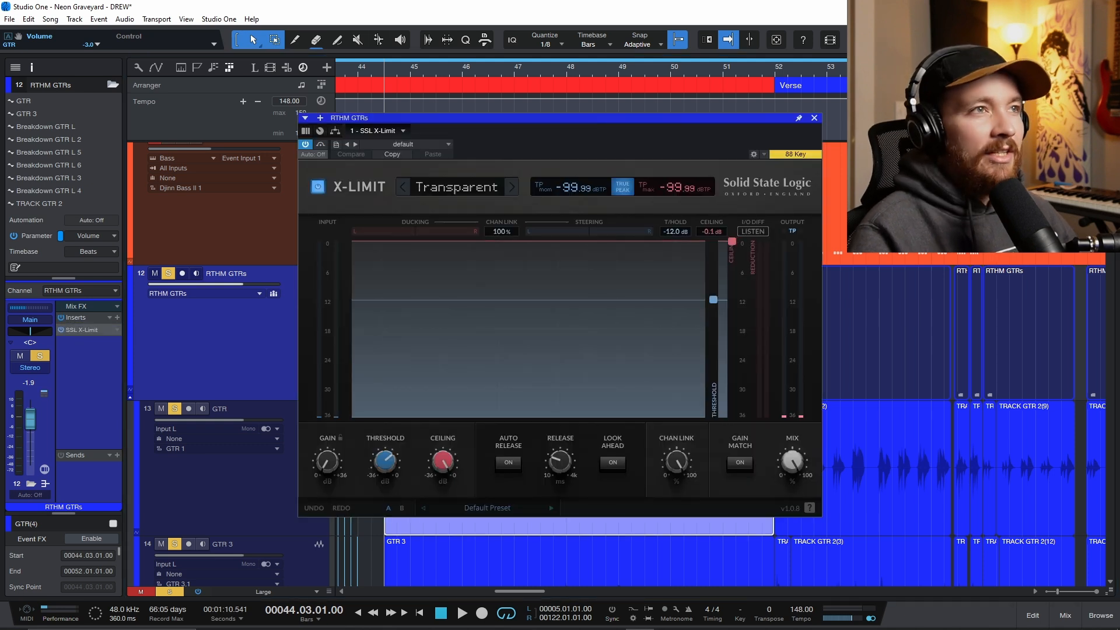
pyautogui.moveTo(511, 118); pyautogui.dragTo(660, 117)
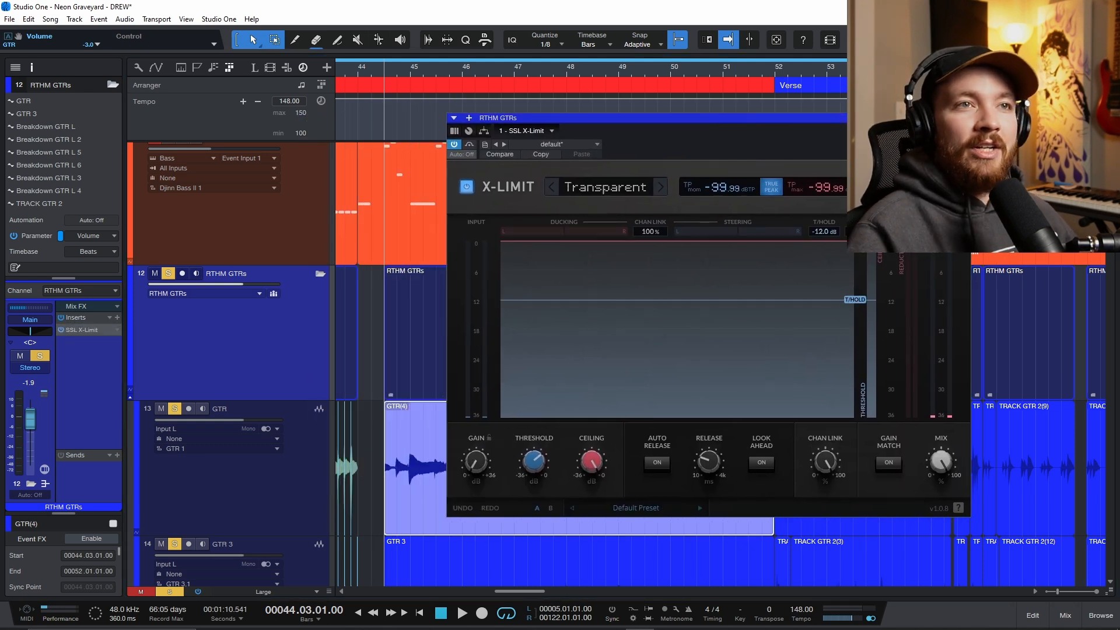
# - While the soloed guitars play, set the X-Limit gain to 5.0 dB and the threshold to -9.7 dB
pyautogui.press('space')
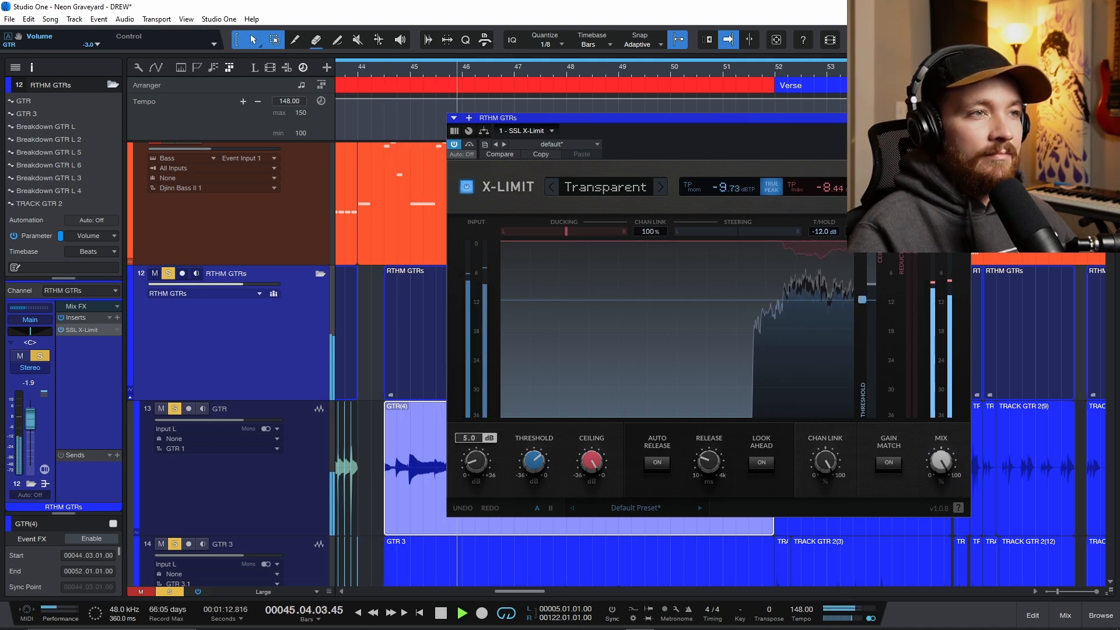
pyautogui.moveTo(534, 461); pyautogui.dragTo(535, 440)
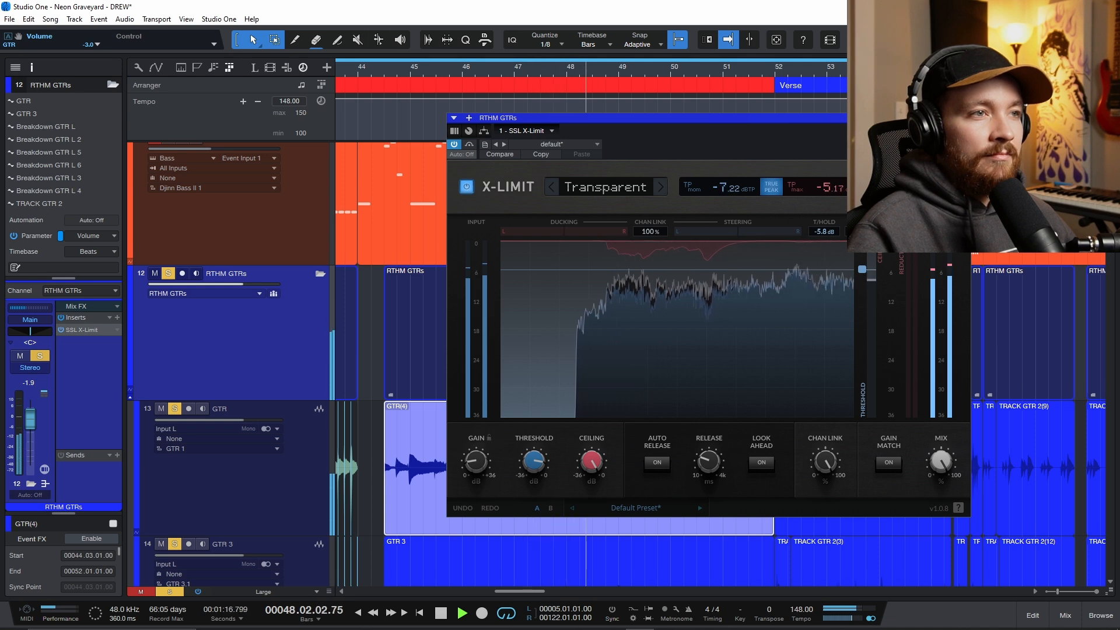
pyautogui.moveTo(535, 461); pyautogui.dragTo(535, 473)
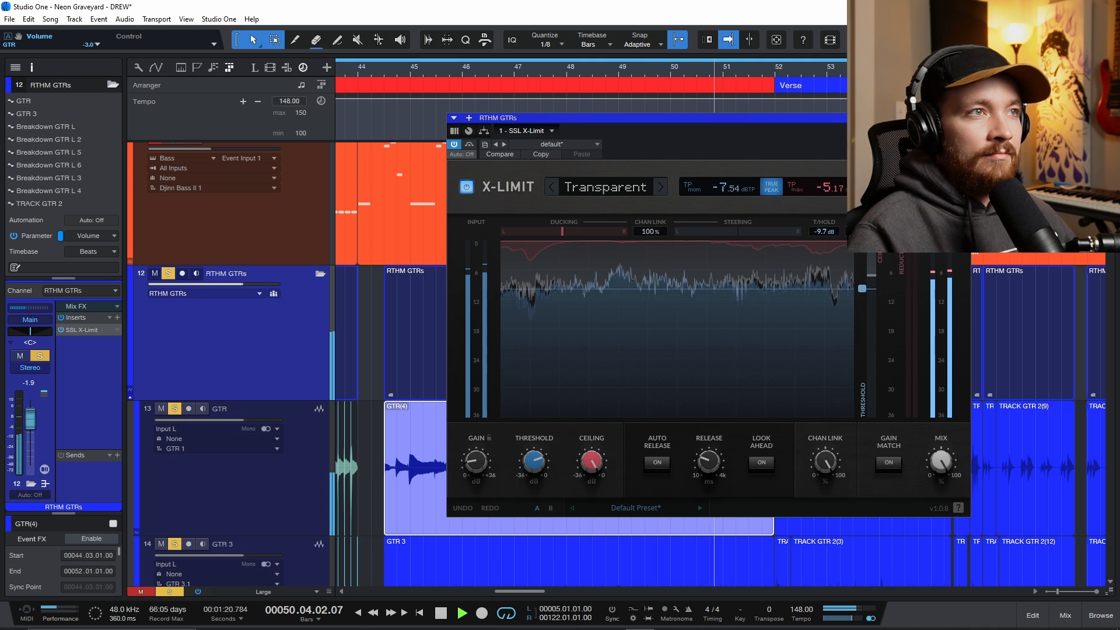
# - Compare the soloed rhythm guitars with X-Limit bypassed and active during playback, and stop playback
pyautogui.moveTo(632, 120); pyautogui.dragTo(504, 124)
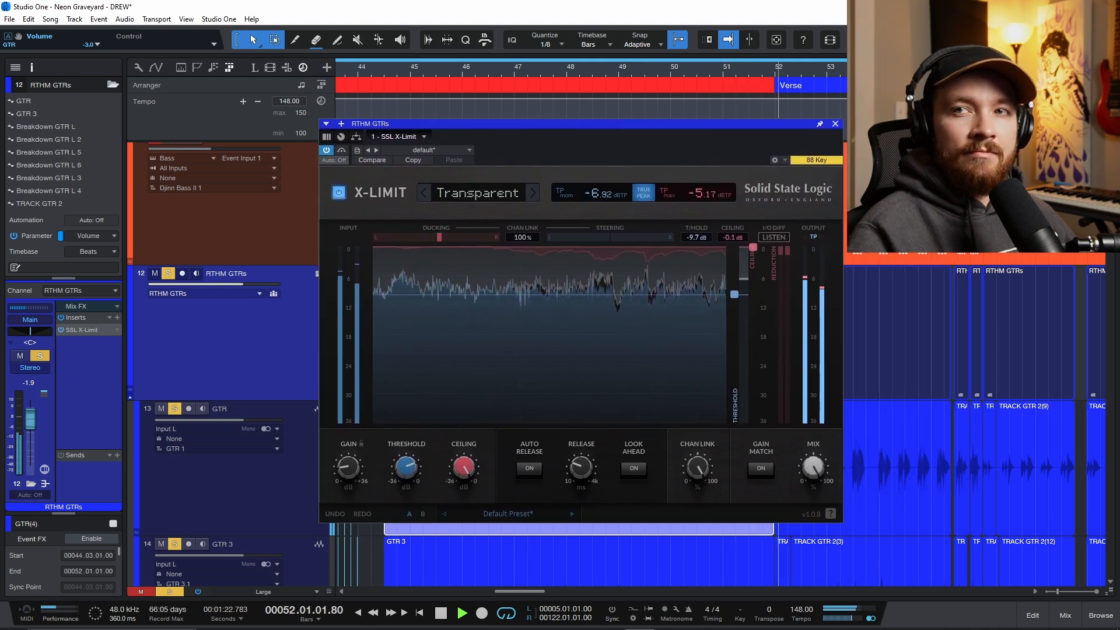
pyautogui.click(342, 150)
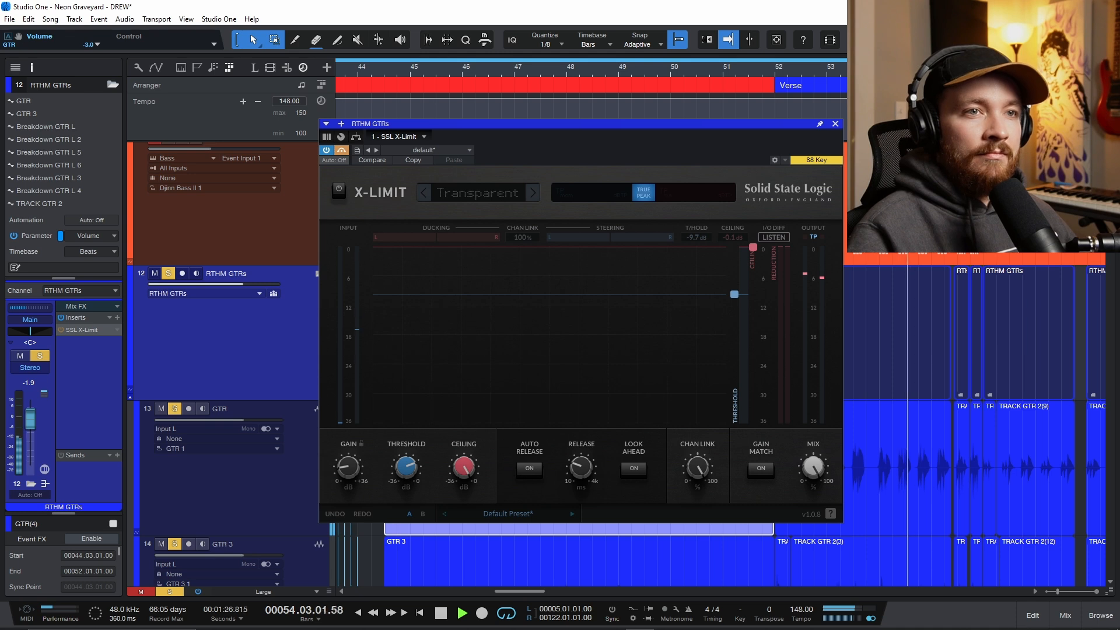
pyautogui.click(341, 150)
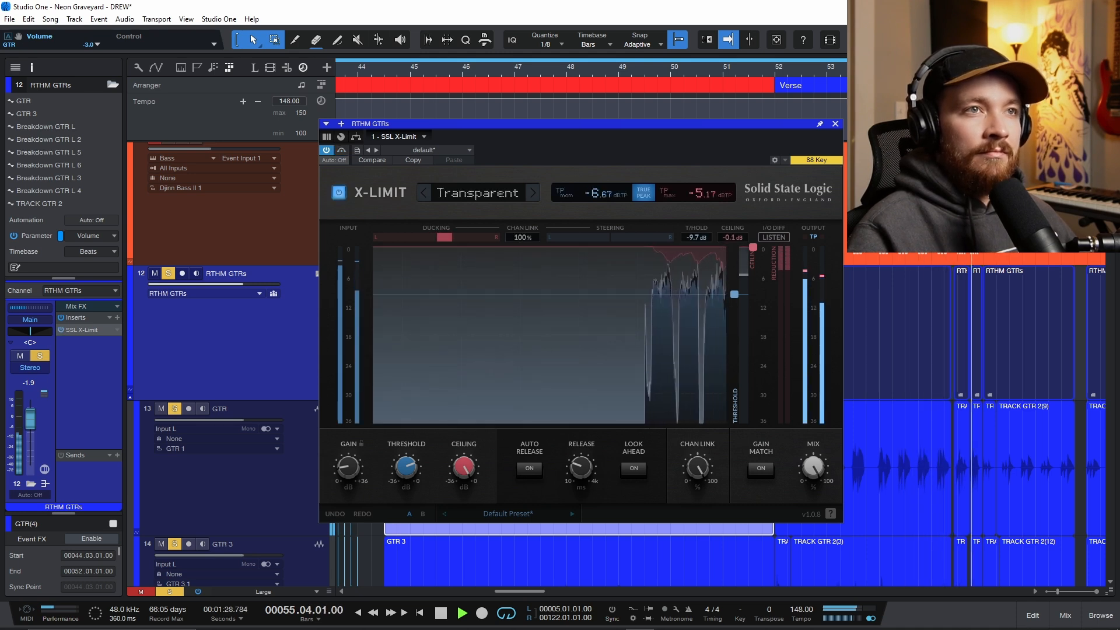
pyautogui.press('space')
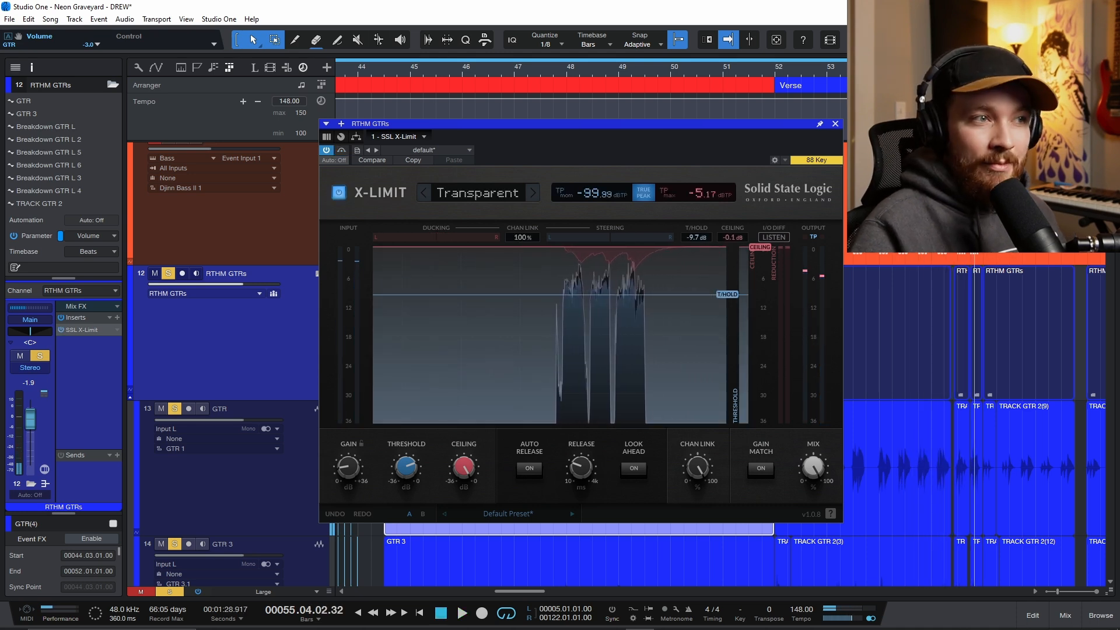
# - Clear the solo on RTHM GTRs and play the full mix from bar 44 with the X-Limit window open
pyautogui.press('Escape')
pyautogui.hotkey('shift', 'w')
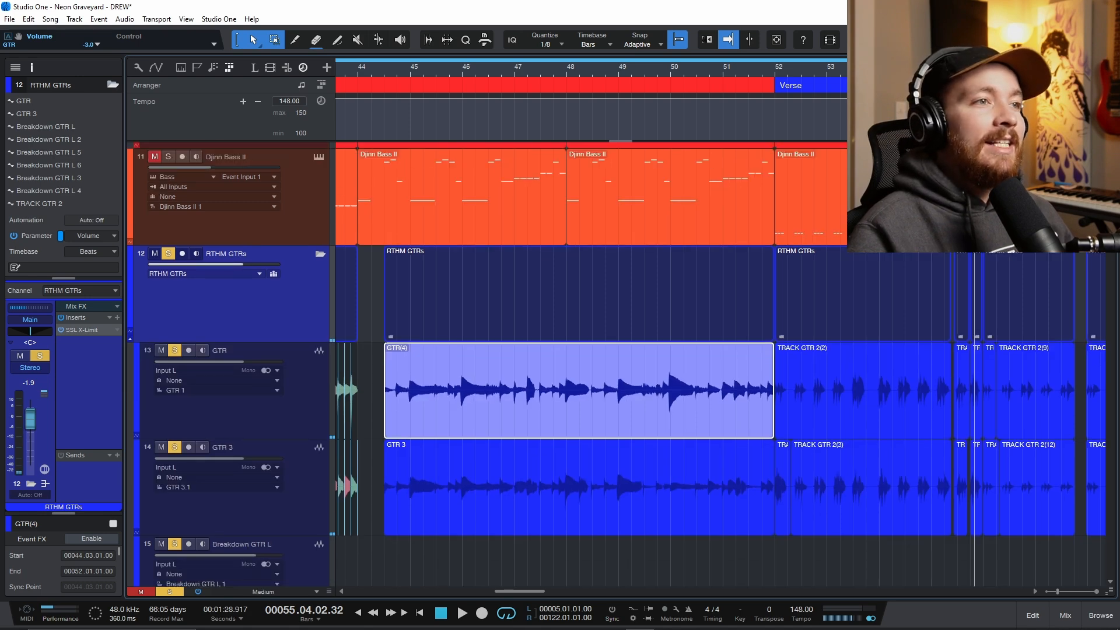
pyautogui.click(360, 330)
pyautogui.hotkey('shift', 'w')
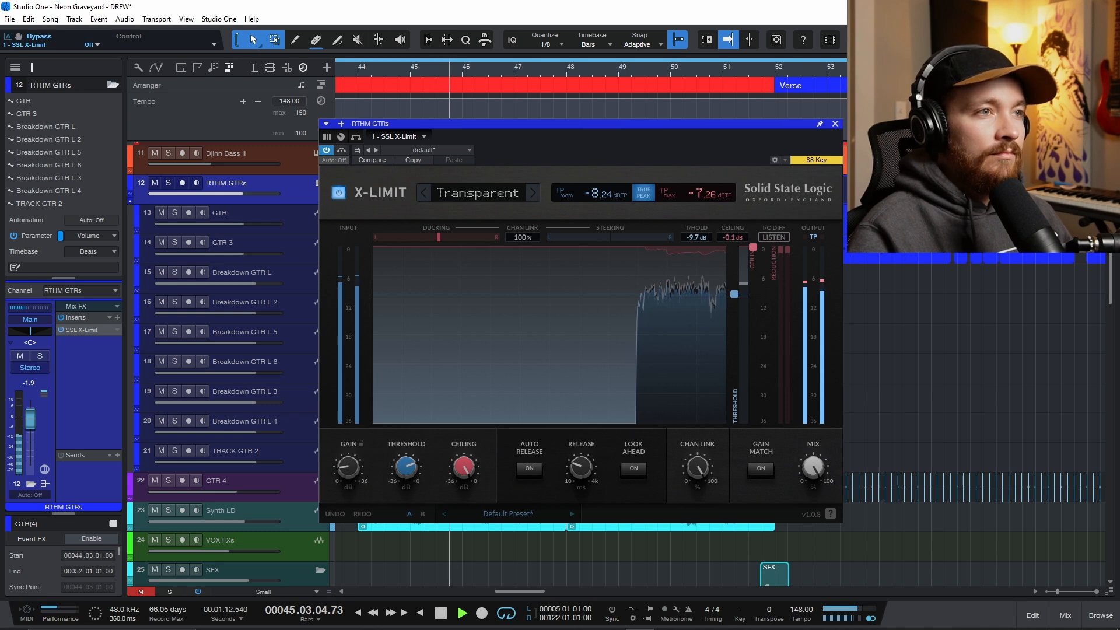
# - Compare X-Limit bypassed and active on the rhythm guitars within the full mix, and stop playback
pyautogui.click(341, 150)
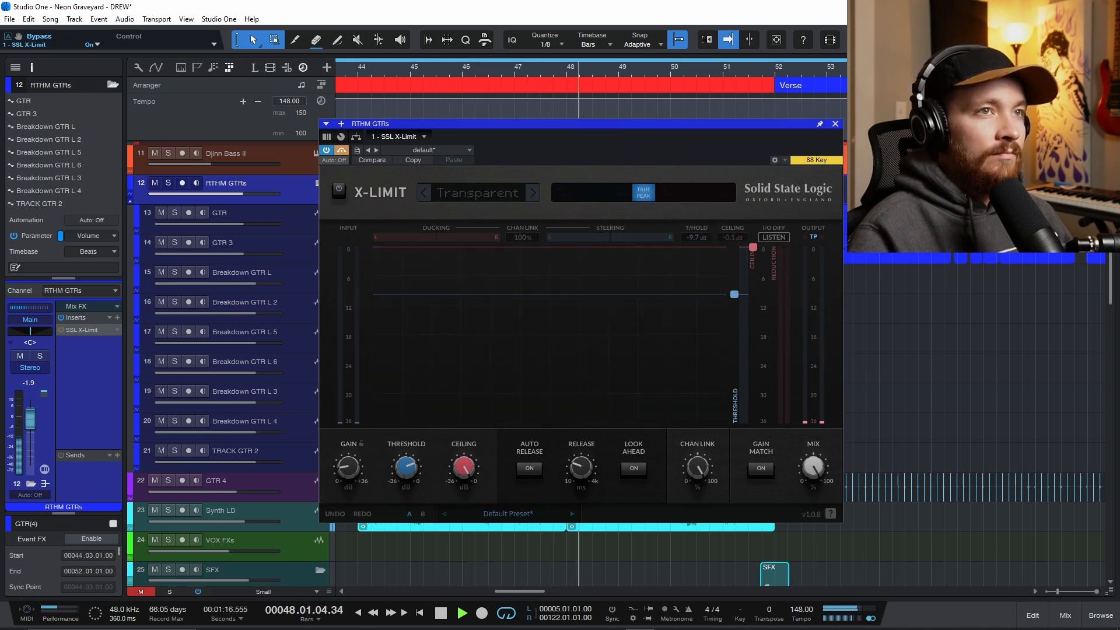
pyautogui.click(342, 150)
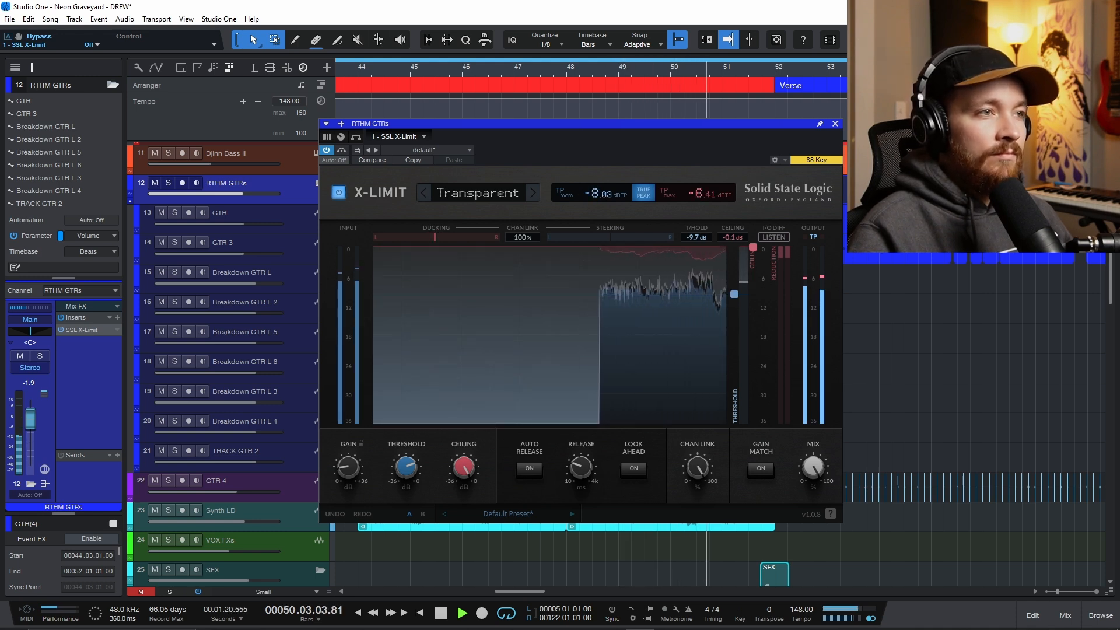
pyautogui.moveTo(581, 467)
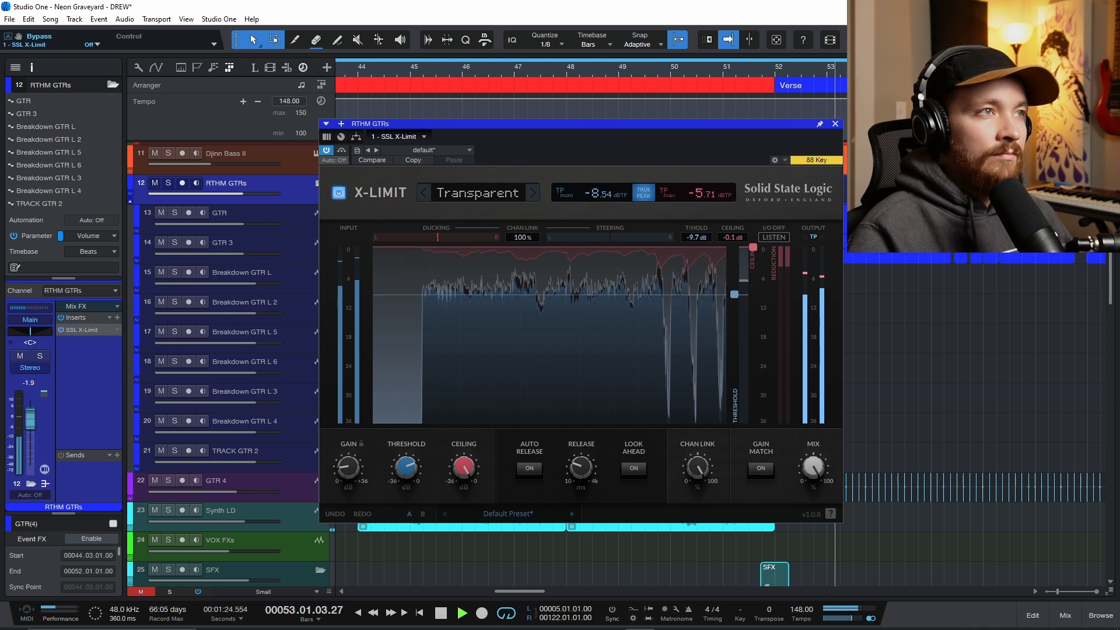
pyautogui.click(341, 150)
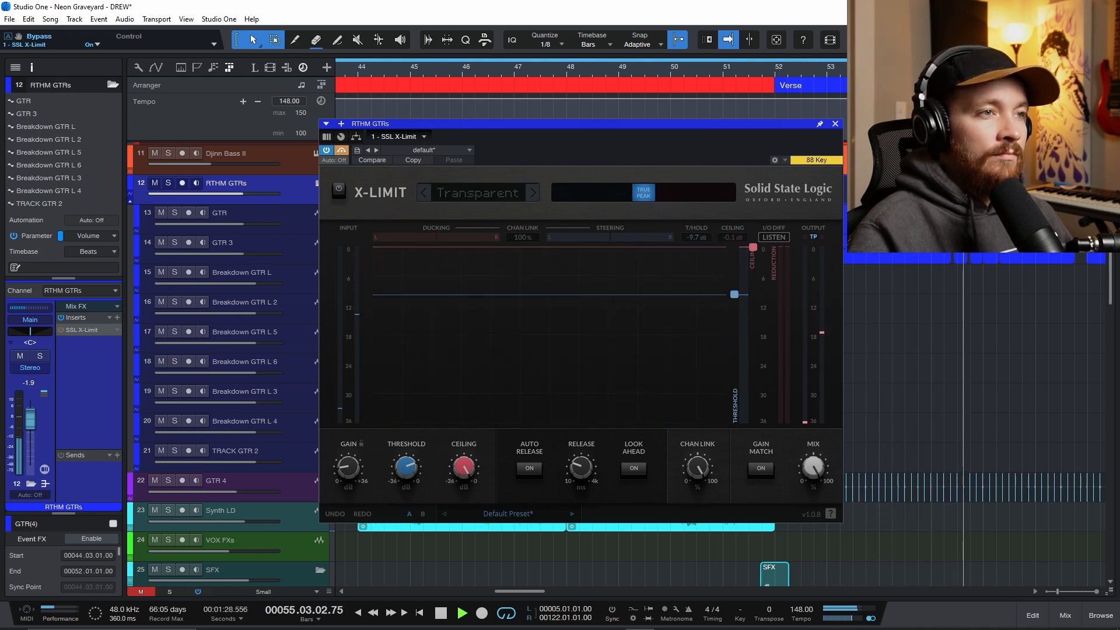
pyautogui.click(342, 150)
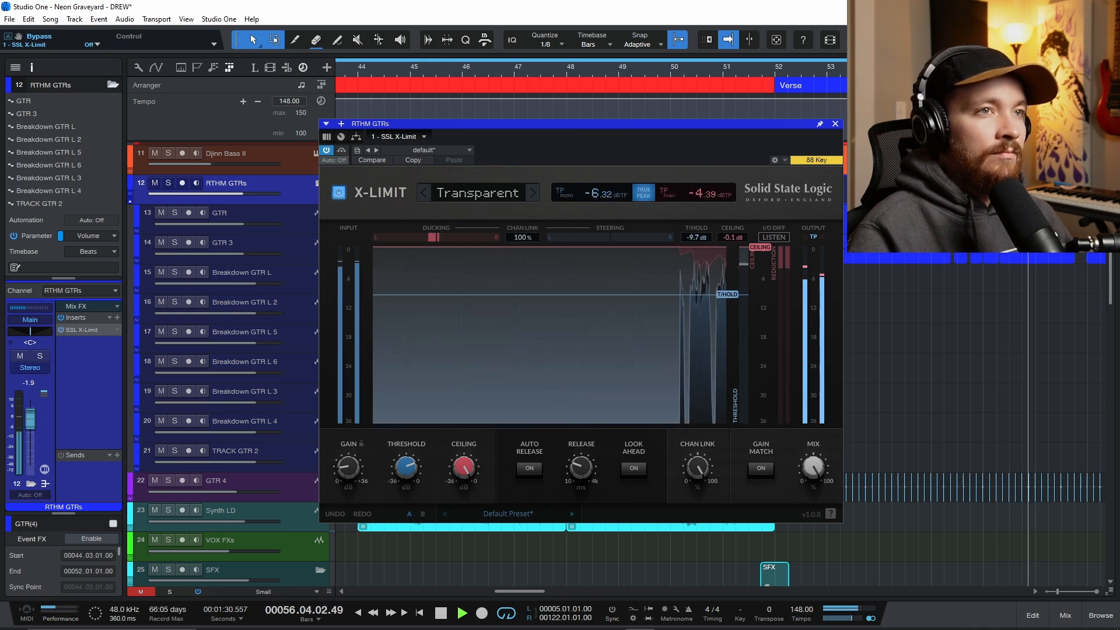
pyautogui.press('space')
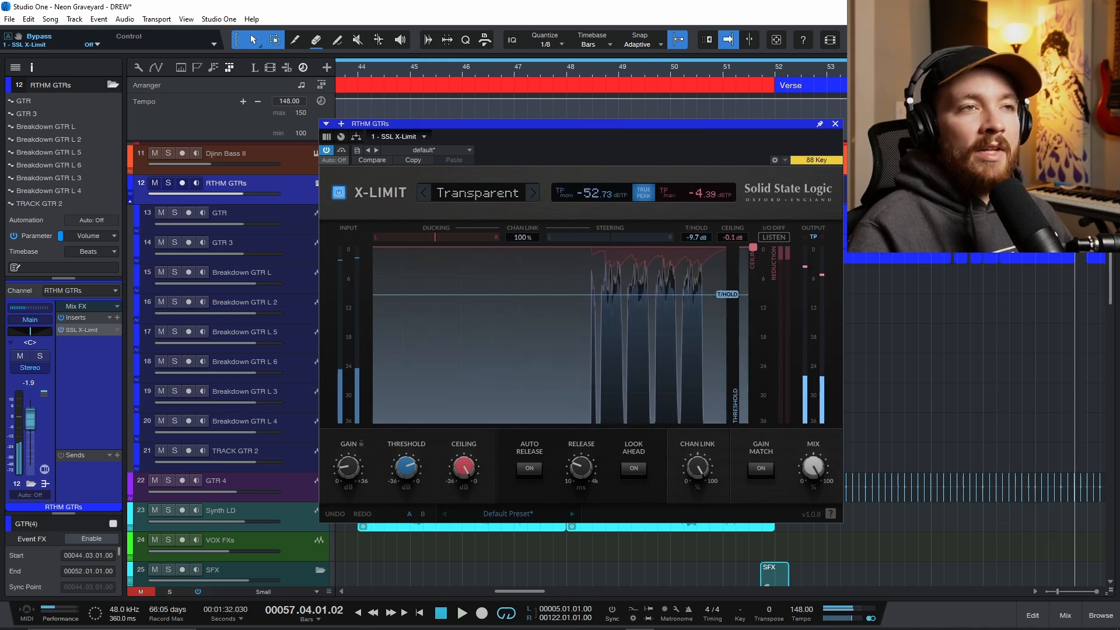